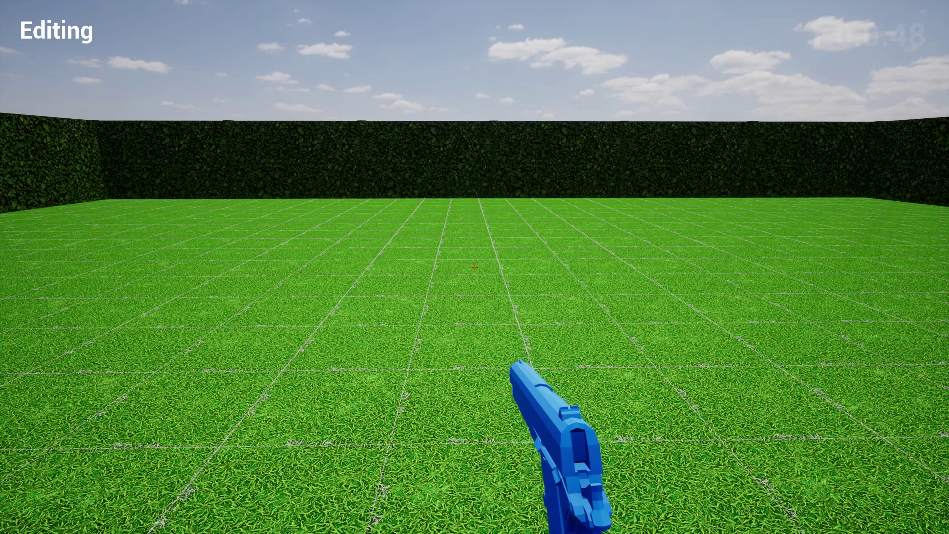
# Draw an L-shaped fault line on the grass in Draw Faultlines mode and return to editing
pyautogui.press('f')
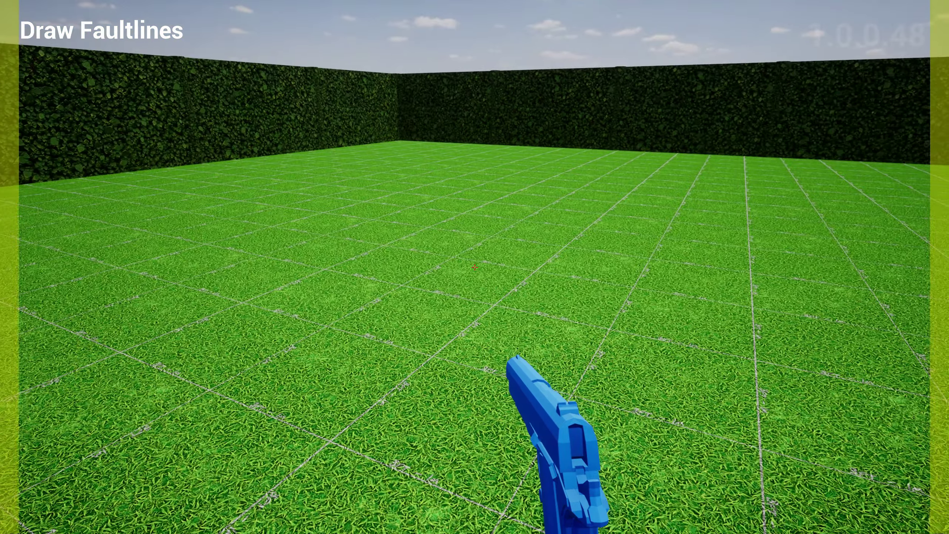
pyautogui.click(474, 267)
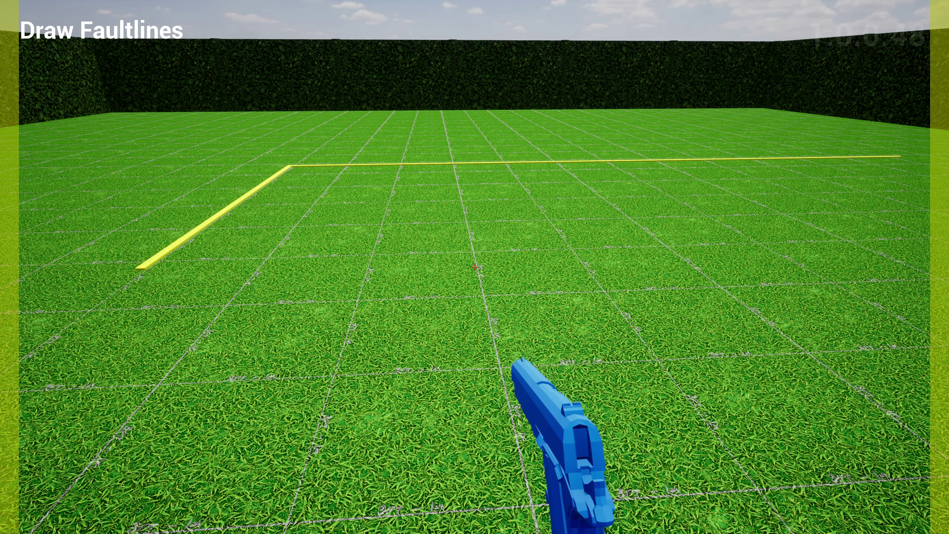
pyautogui.press('f')
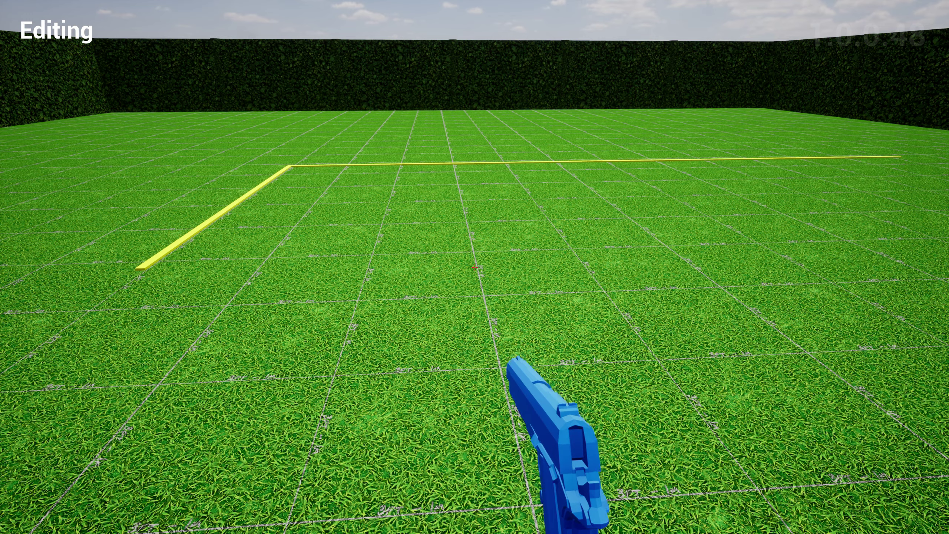
# Place a uspsa-full-target on the grass in front of the long fault line
pyautogui.press('Tab')
pyautogui.press('Tab')
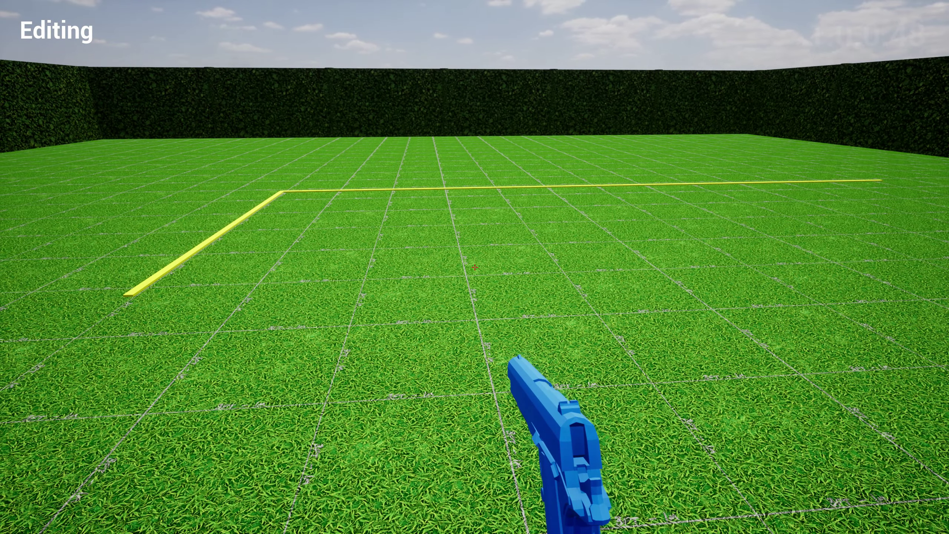
pyautogui.click(474, 266)
pyautogui.press('w')
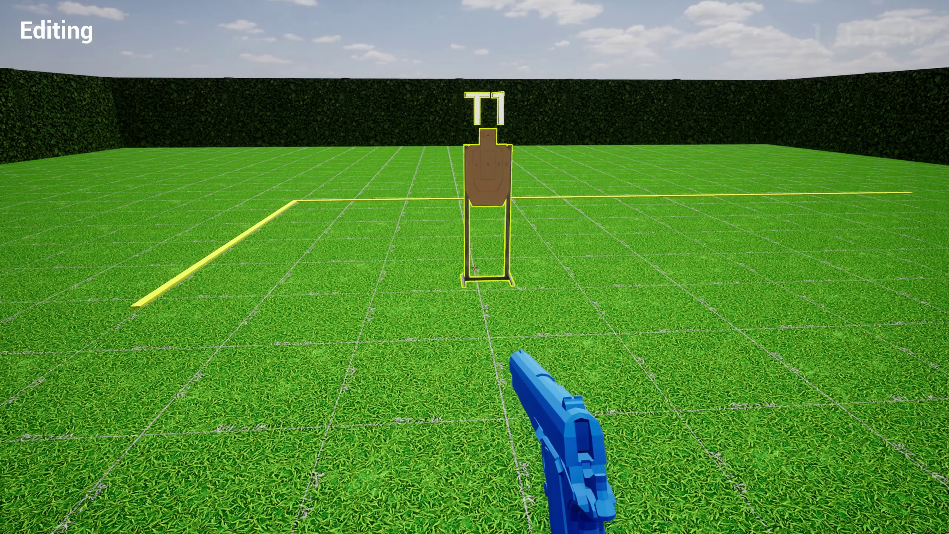
# Select target T1 and turn it back and forth around its vertical axis
pyautogui.click(475, 267)
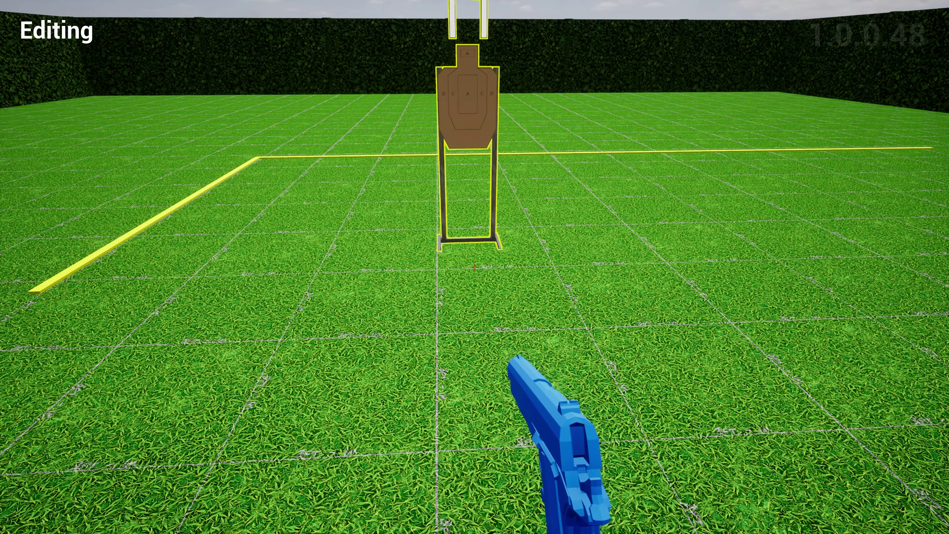
pyautogui.scroll(3, 474, 267)
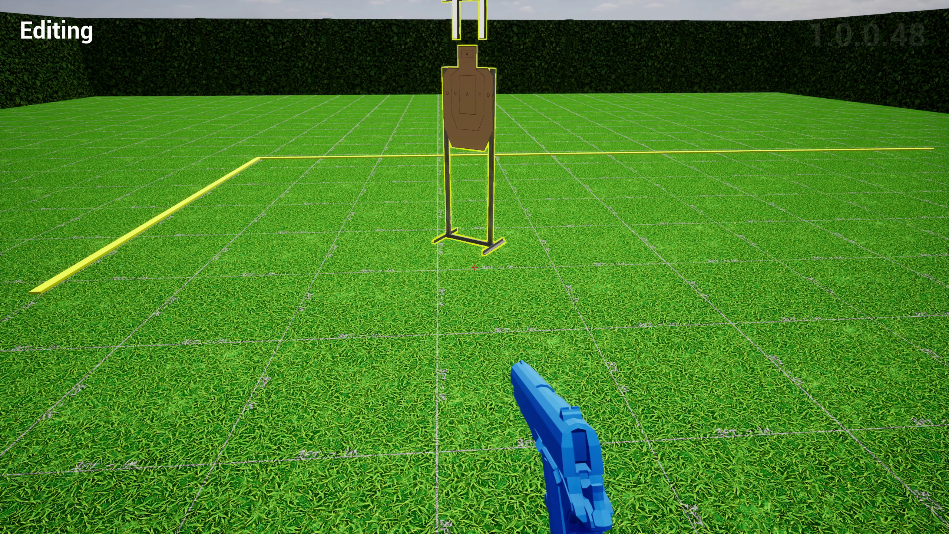
pyautogui.scroll(3, 474, 267)
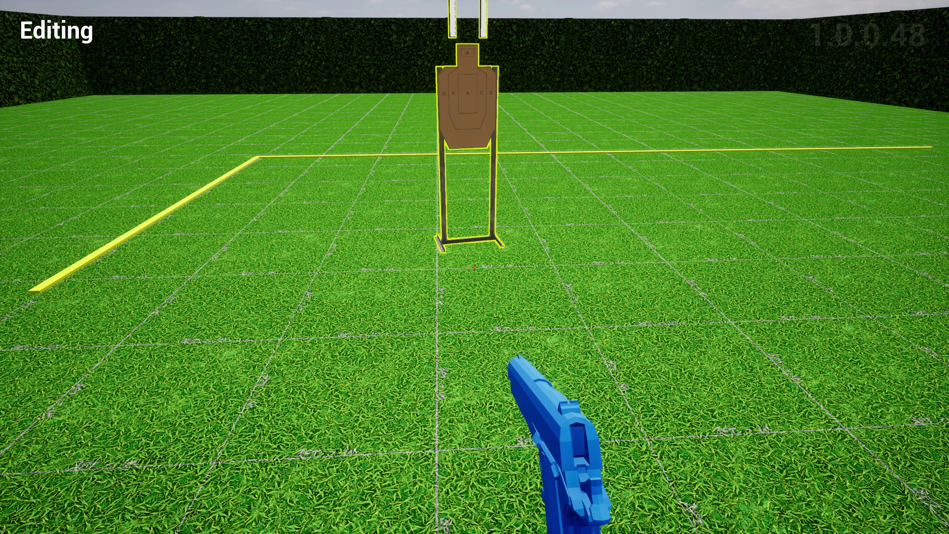
pyautogui.scroll(3, 474, 266)
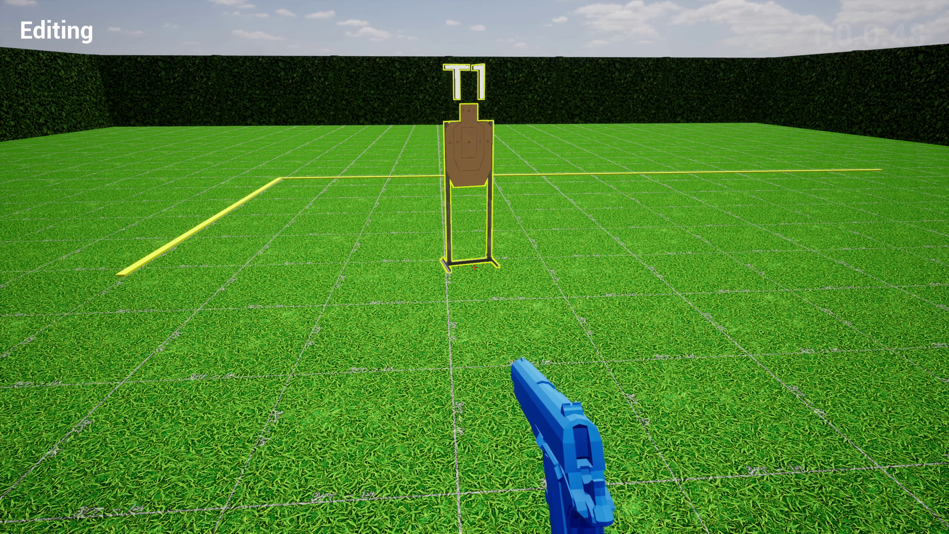
# Show the interface overlay and rotate the selected target in regular increments to Rz 29
pyautogui.press('Tab')
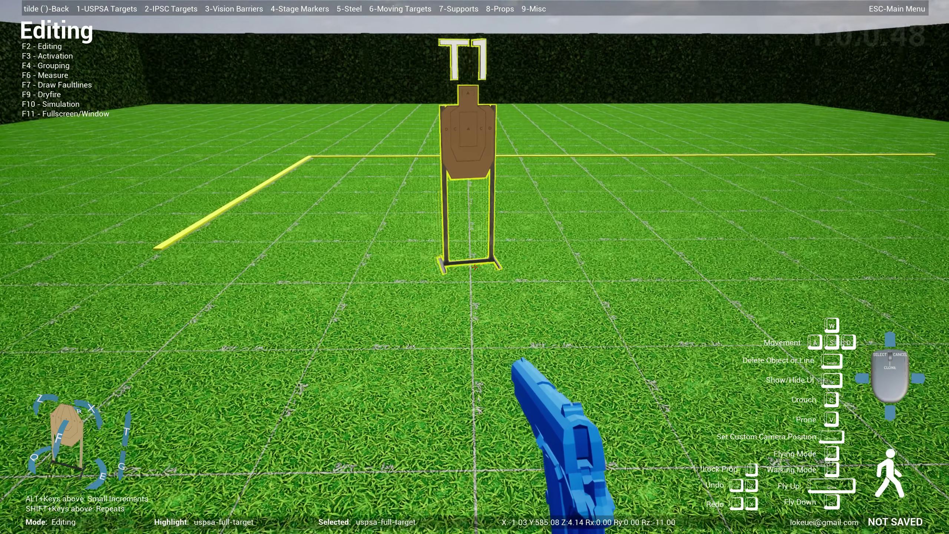
pyautogui.press('e')
pyautogui.press('e')
pyautogui.press('e')
pyautogui.press('e')
pyautogui.press('e')
pyautogui.press('e')
pyautogui.press('e')
pyautogui.press('e')
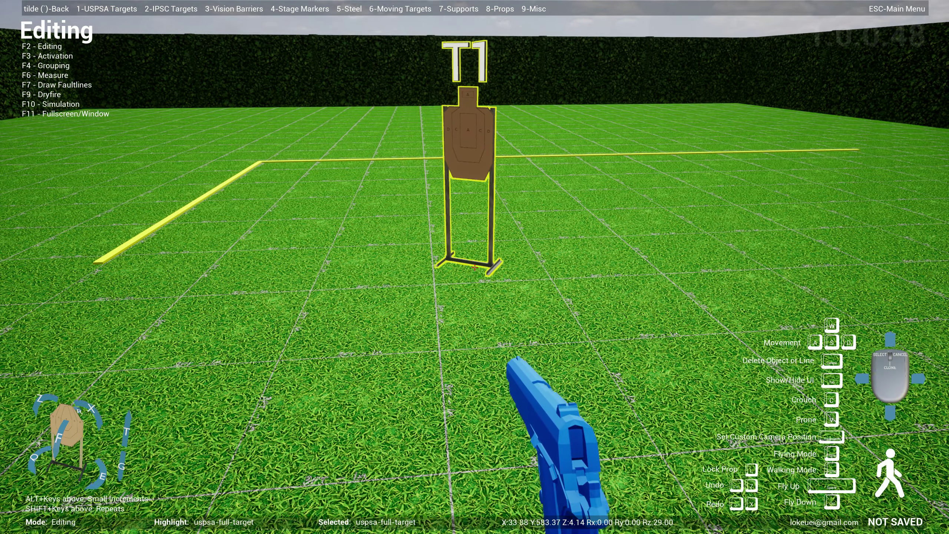
# Rotate target T1 to Rz 44 with regular and small increments and release it
pyautogui.hotkey('alt', 'e')
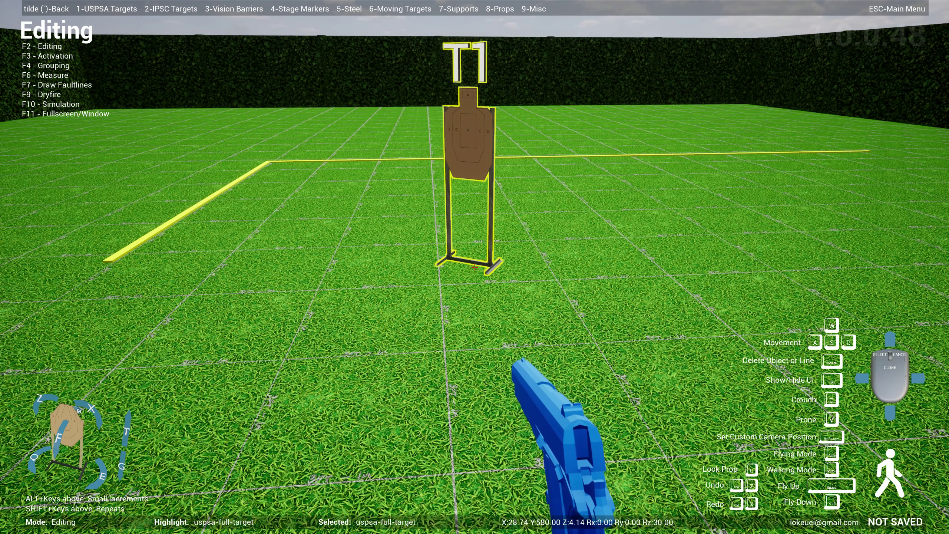
pyautogui.press('e')
pyautogui.press('e')
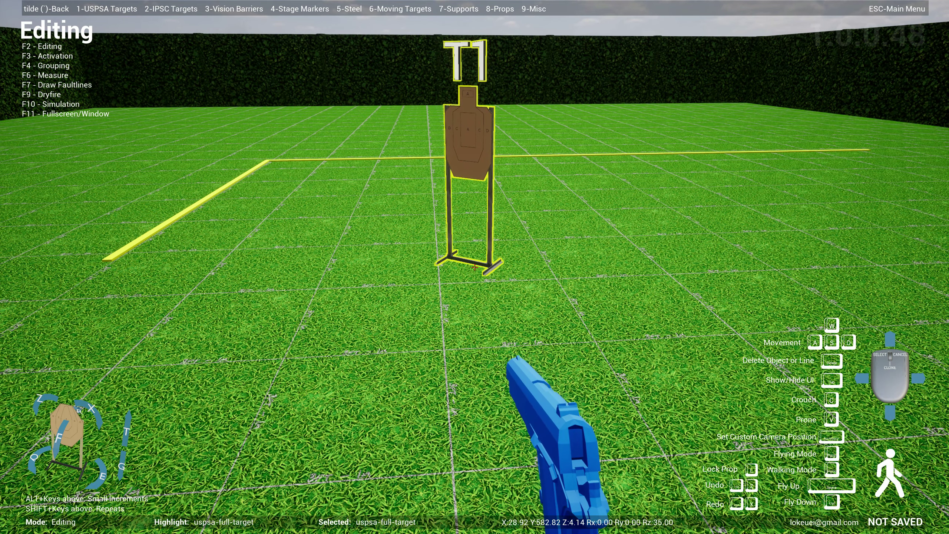
pyautogui.hotkey('alt', 'e')
pyautogui.hotkey('alt', 'e')
pyautogui.hotkey('alt', 'e')
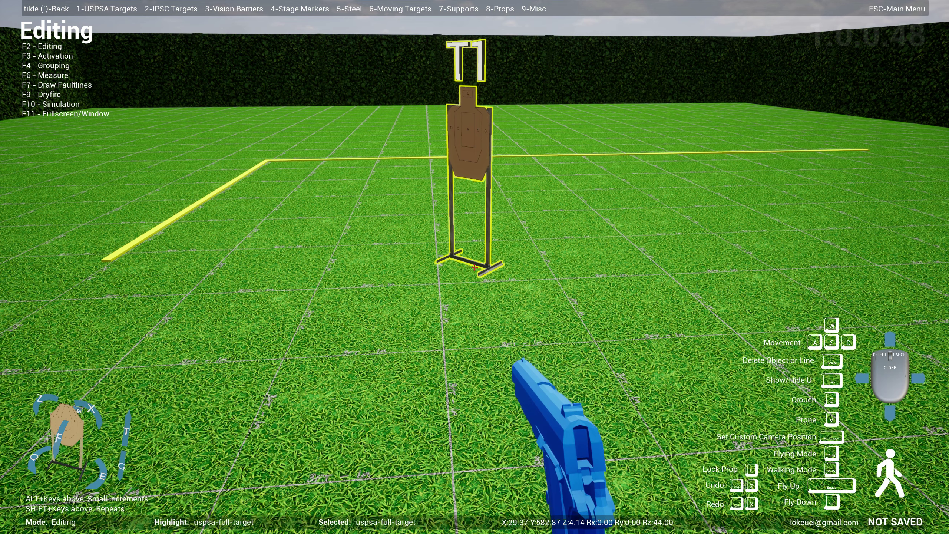
pyautogui.click(474, 267)
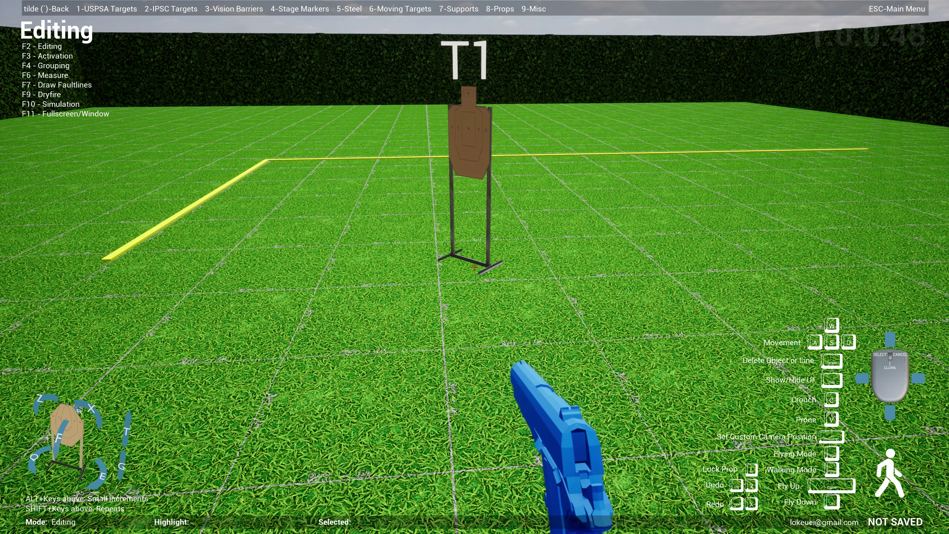
# Select target T1 again and tilt it sideways in small increments to Ry 2
pyautogui.click(474, 266)
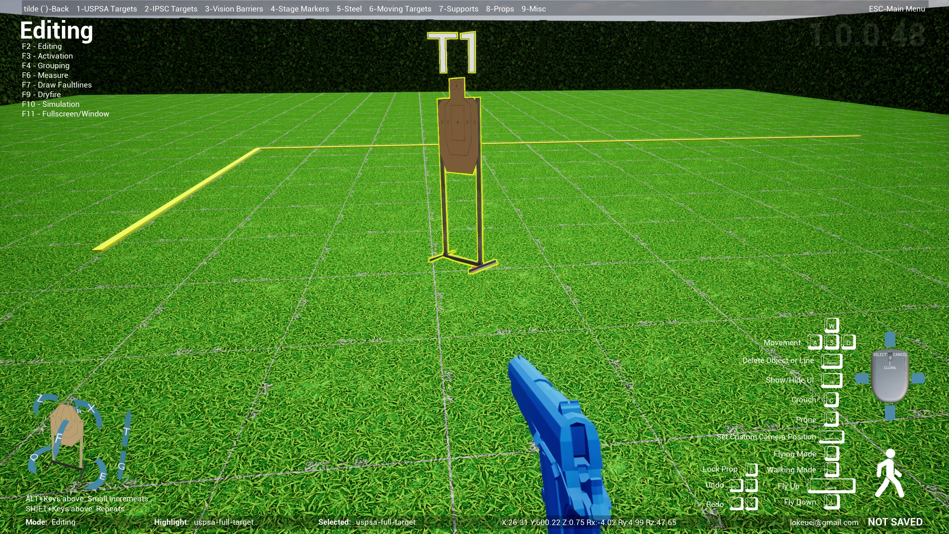
pyautogui.hotkey('alt', 'x')
pyautogui.hotkey('alt', 'x')
pyautogui.hotkey('alt', 'x')
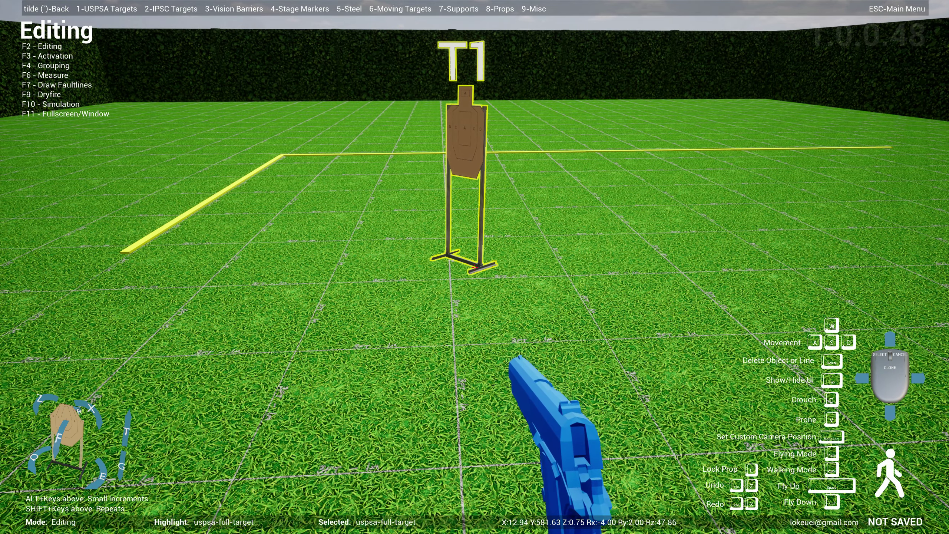
# Rotate and tilt target T1 with repeating increments to about Rx -14 and Rz 34, and release it
pyautogui.hotkey('shift', 'e')
pyautogui.hotkey('shift', 'q')
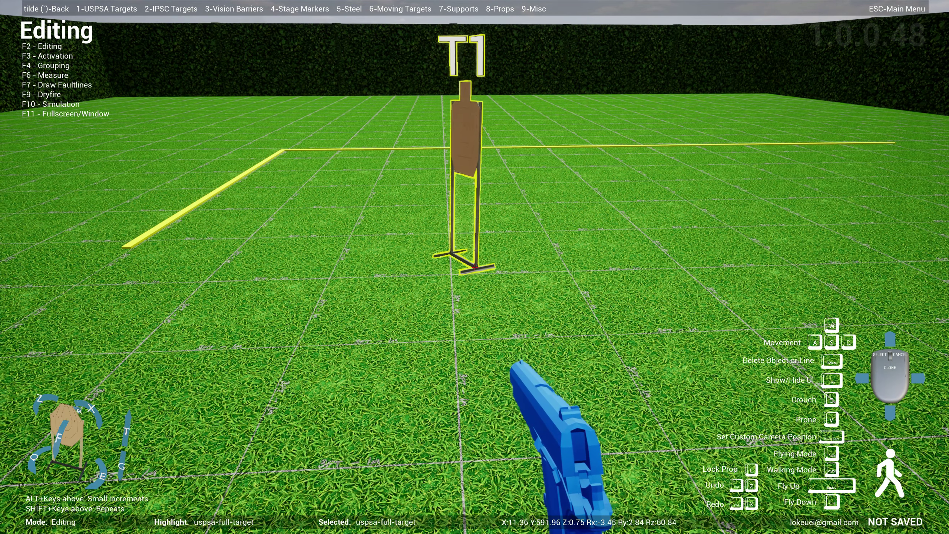
pyautogui.hotkey('shift', 'q')
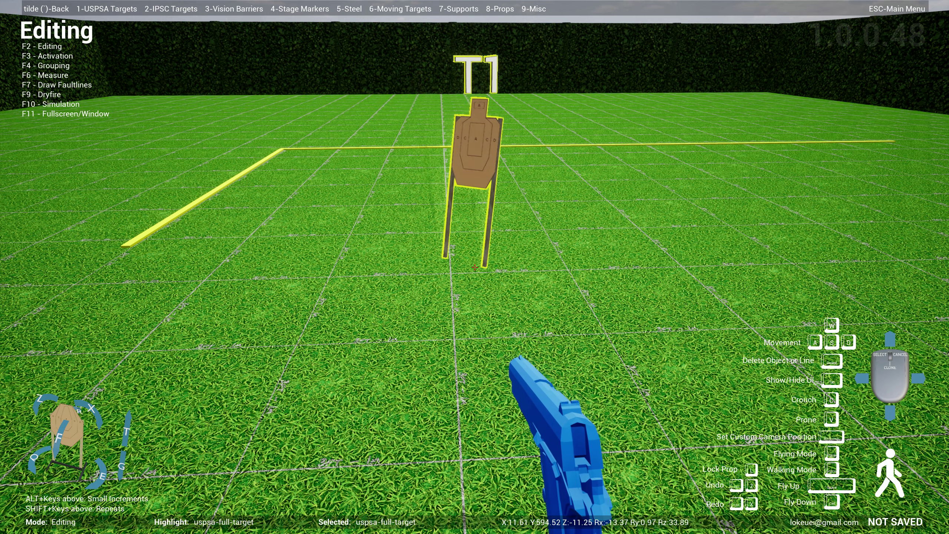
pyautogui.hotkey('shift', 'f')
pyautogui.hotkey('shift', 'r')
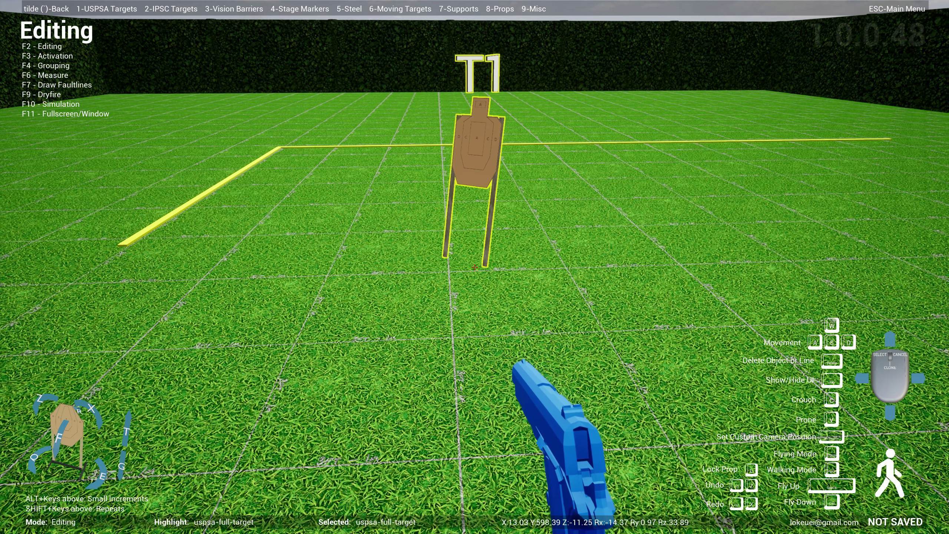
pyautogui.rightClick(474, 267)
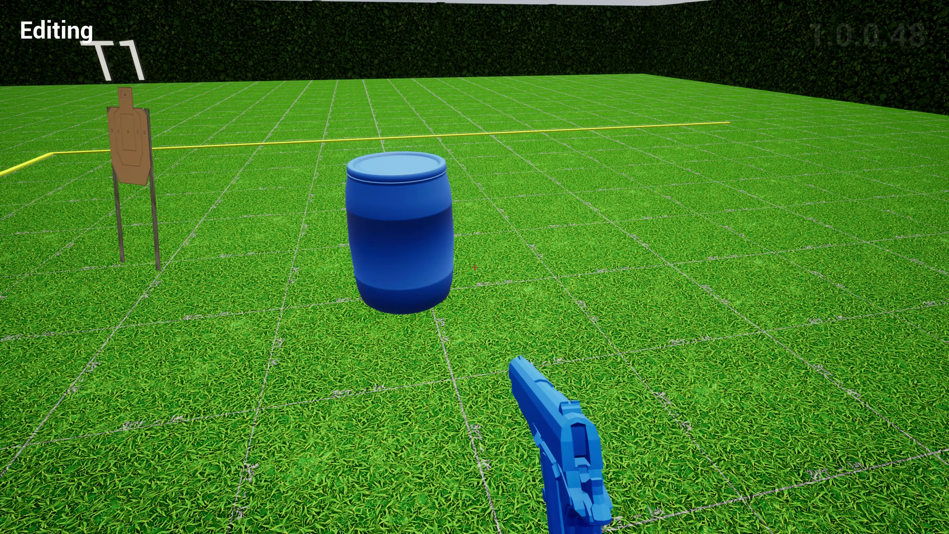
# Pick the handgun prop and place it on top of the blue barrel
pyautogui.press('e')
pyautogui.press('4')
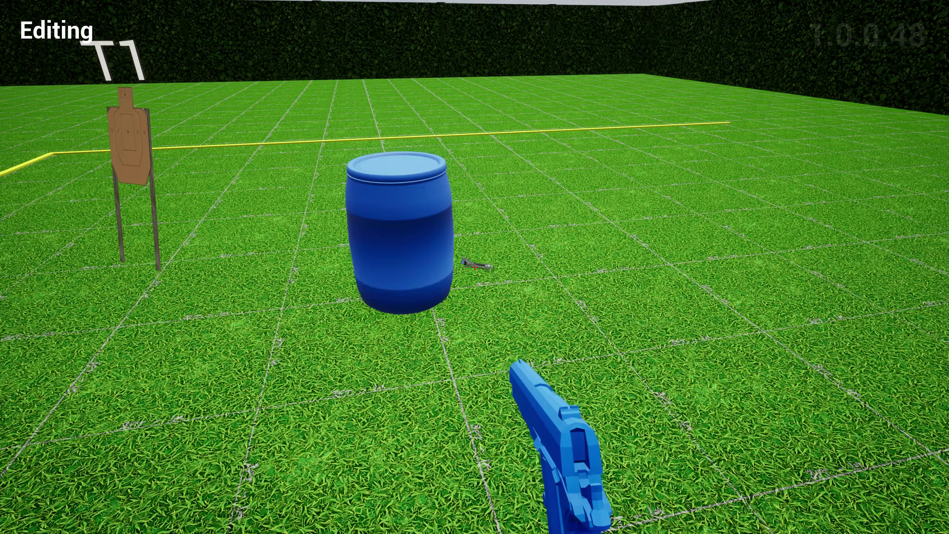
pyautogui.press('w')
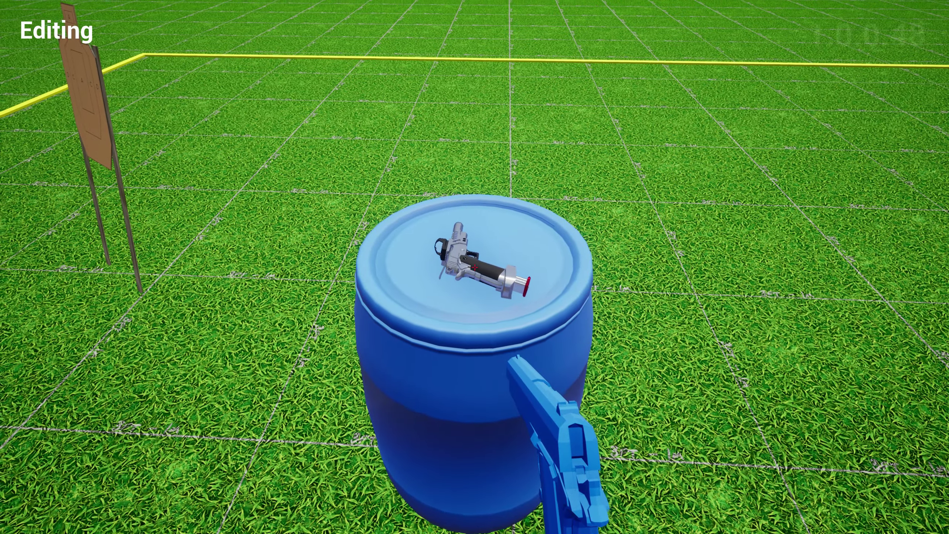
pyautogui.click(474, 267)
# Examine the handgun on the barrel top by walking around it on different sides
pyautogui.press('w')
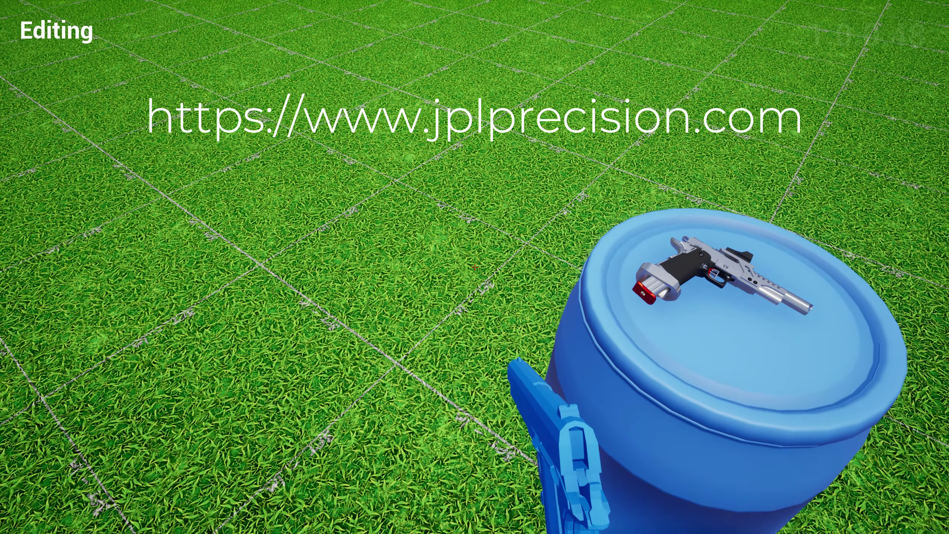
pyautogui.press('s')
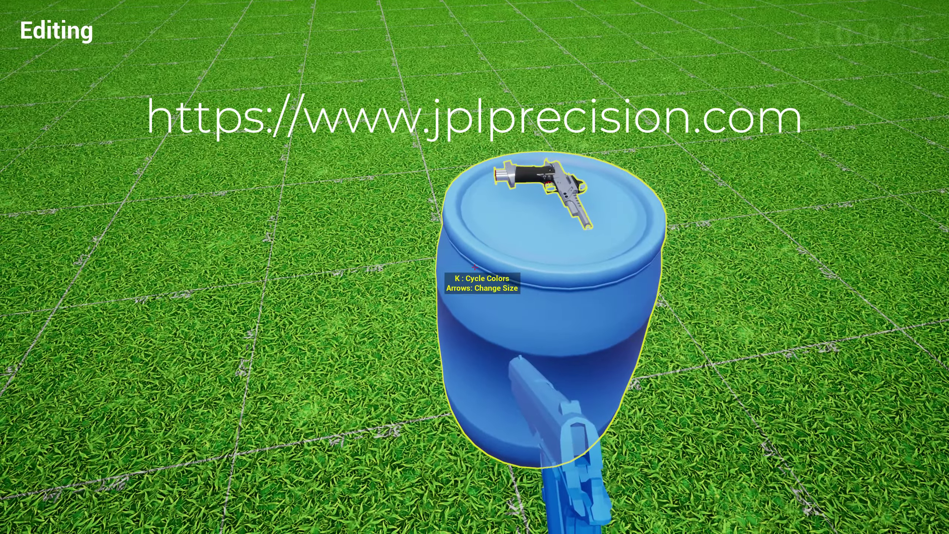
pyautogui.press('w')
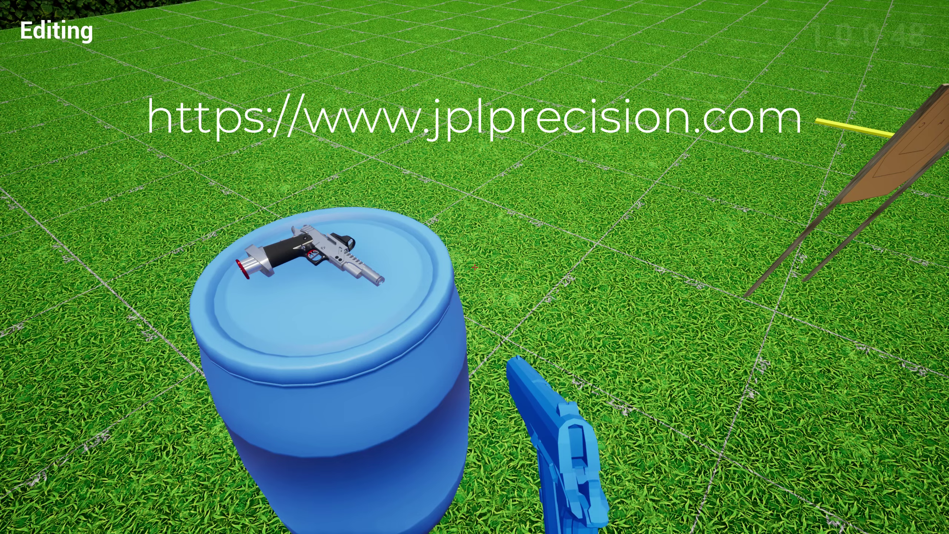
pyautogui.press('s')
pyautogui.press('a')
pyautogui.press('w')
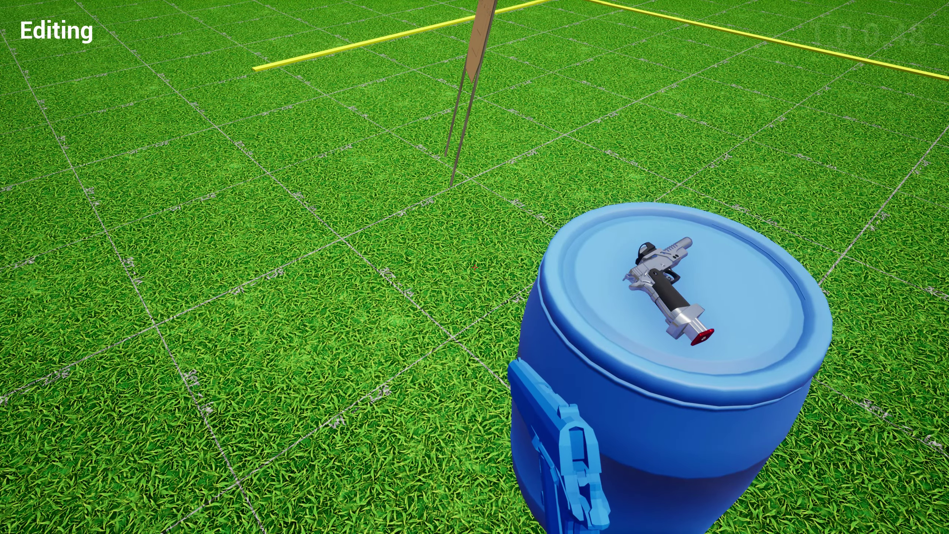
pyautogui.press('a')
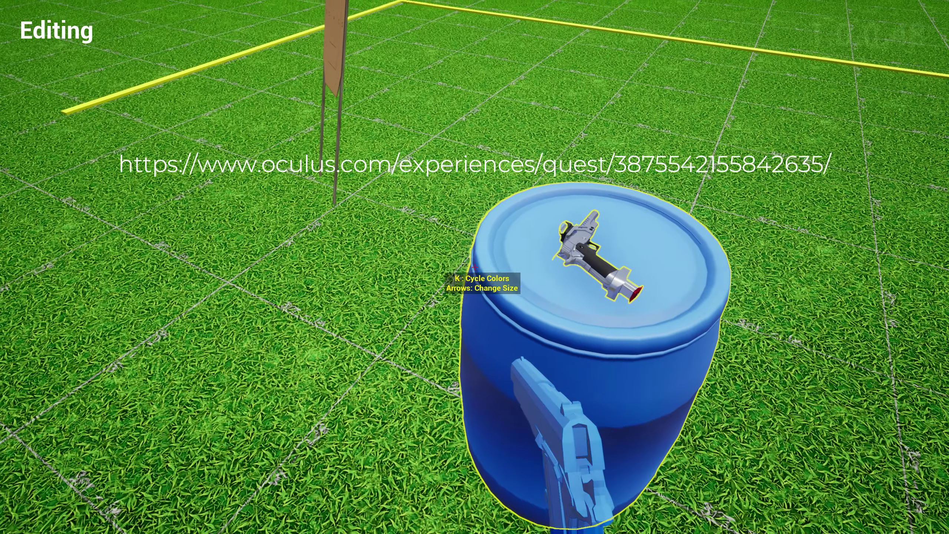
pyautogui.press('d')
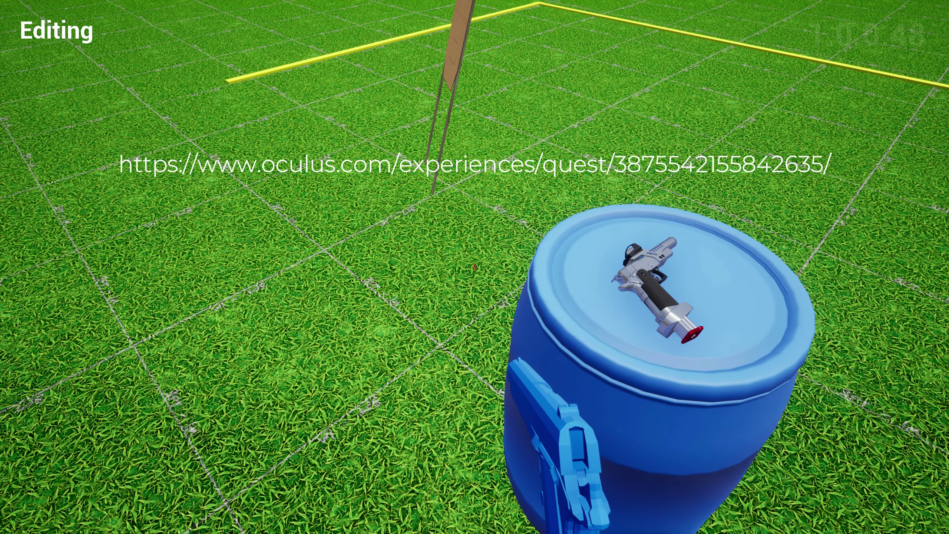
pyautogui.press('a')
pyautogui.press('d')
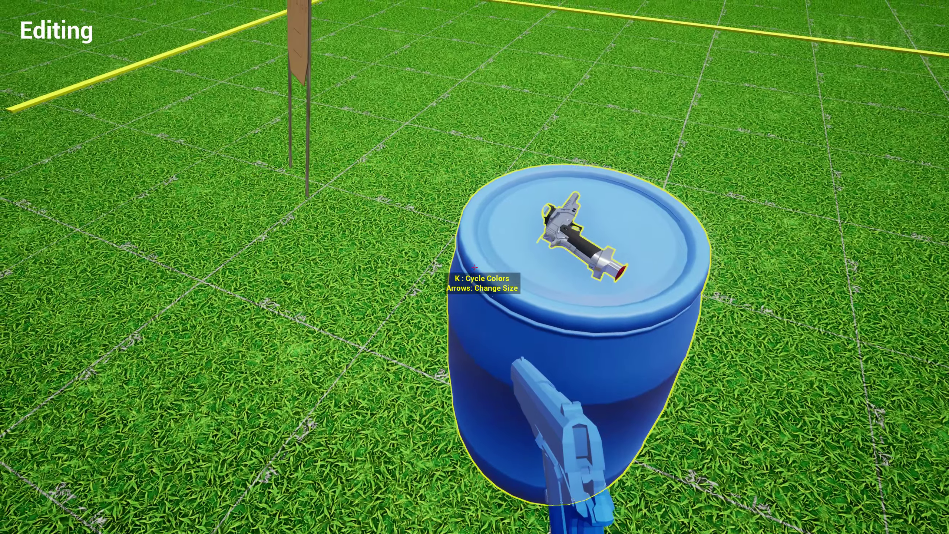
pyautogui.press('s')
pyautogui.press('w')
pyautogui.press('d')
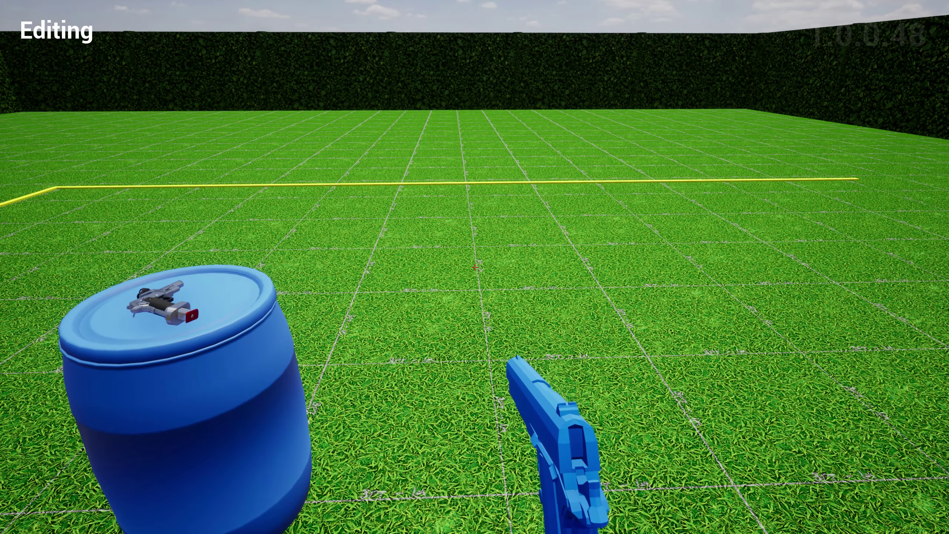
# Place the steel prop sass-cowboy-16x24 on the grass beyond the barrel
pyautogui.press('2')
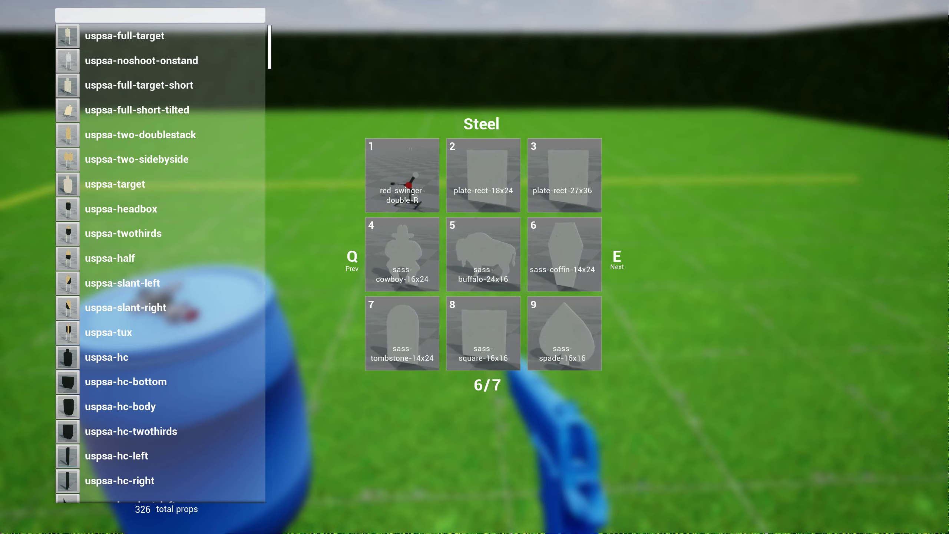
pyautogui.press('4')
pyautogui.click(474, 267)
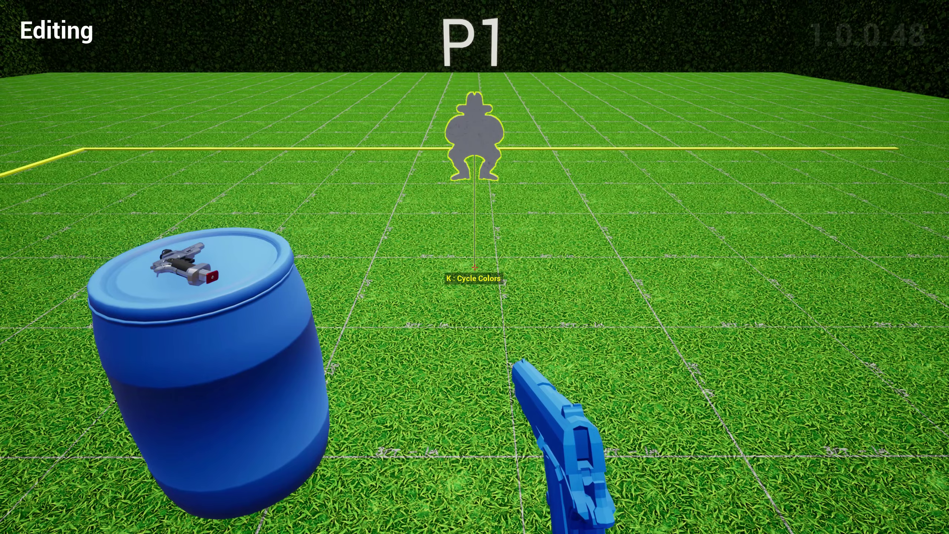
# Place the steel prop sass-buffalo-24x16 beside the cowboy plate
pyautogui.press('2')
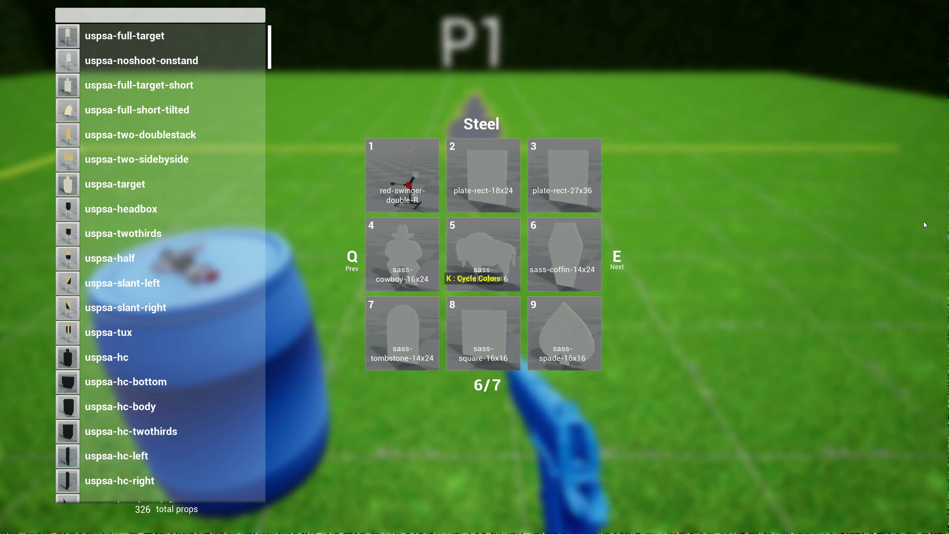
pyautogui.press('5')
pyautogui.click(474, 267)
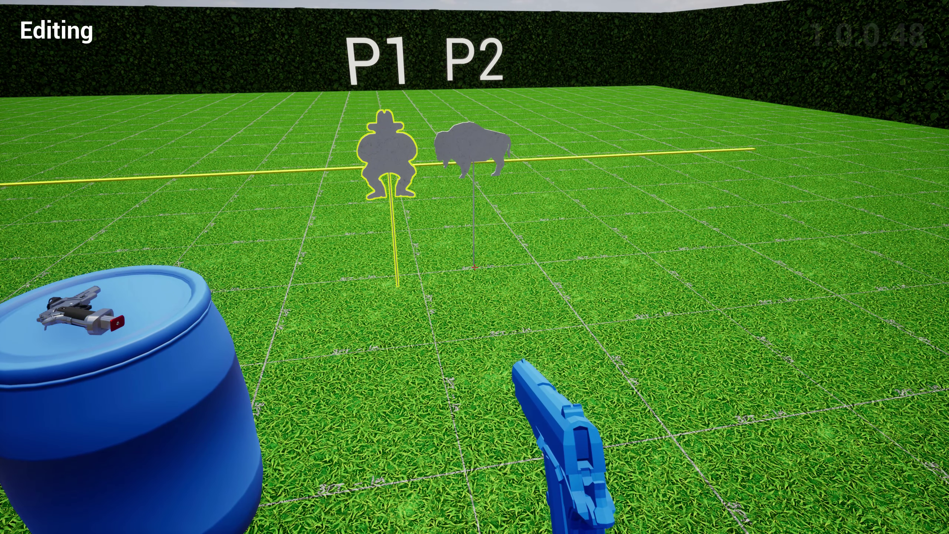
# Place the steel prop sass-coffin-14x24 on the grass beside the buffalo plate
pyautogui.press('2')
pyautogui.press('e')
pyautogui.press('e')
pyautogui.press('e')
pyautogui.press('e')
pyautogui.press('e')
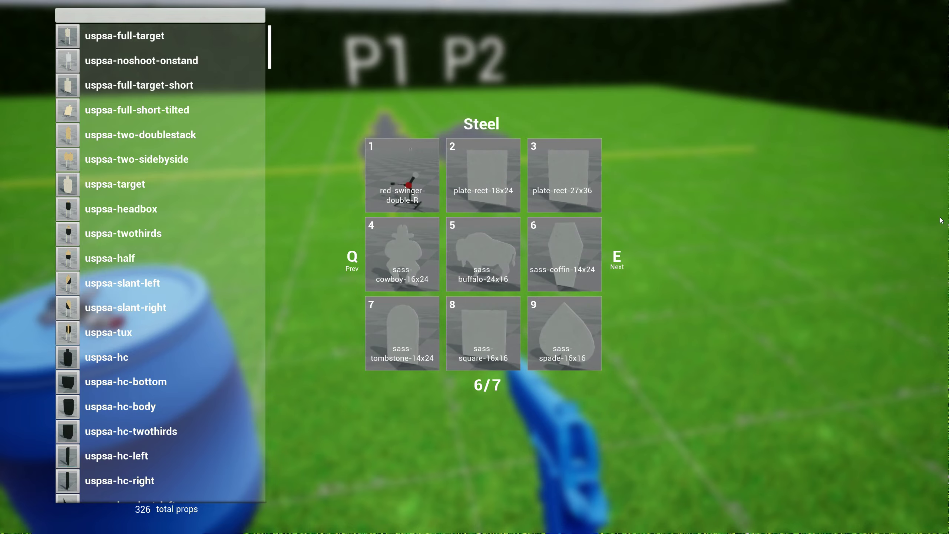
pyautogui.press('6')
pyautogui.click(474, 267)
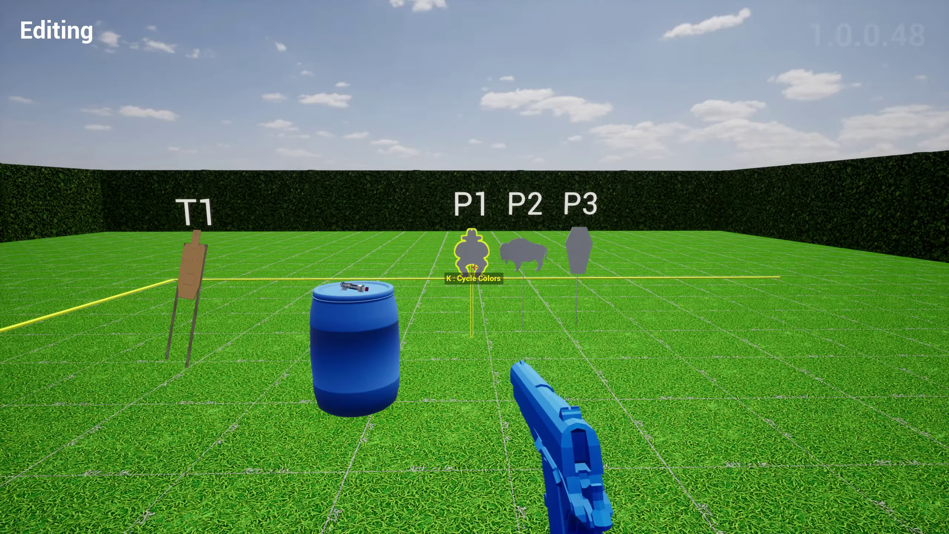
# Test the stage in simulation mode by shooting the cowboy, buffalo and coffin plates, and return to editing
pyautogui.press('Tab')
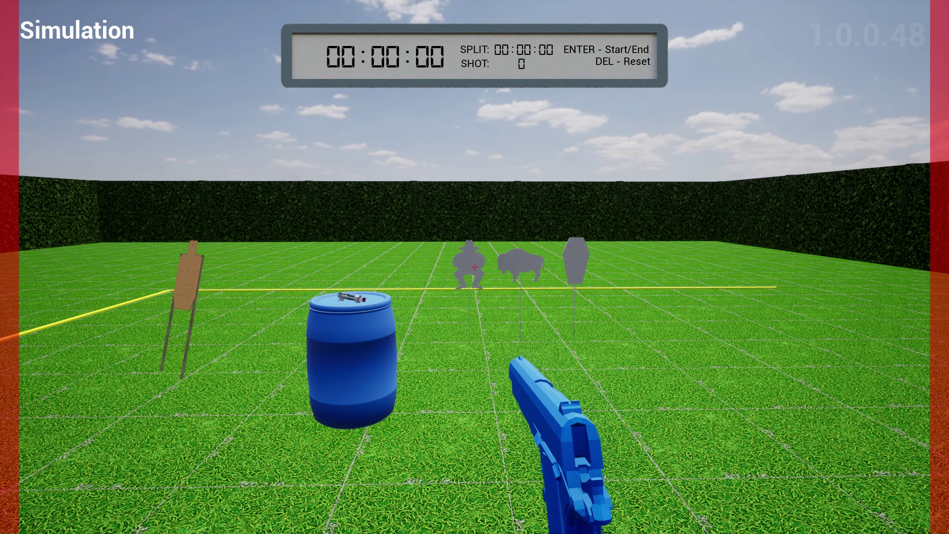
pyautogui.press('w')
pyautogui.click(474, 267)
pyautogui.click(474, 267)
pyautogui.click(474, 267)
pyautogui.click(474, 266)
pyautogui.click(474, 267)
pyautogui.click(475, 267)
pyautogui.click(474, 266)
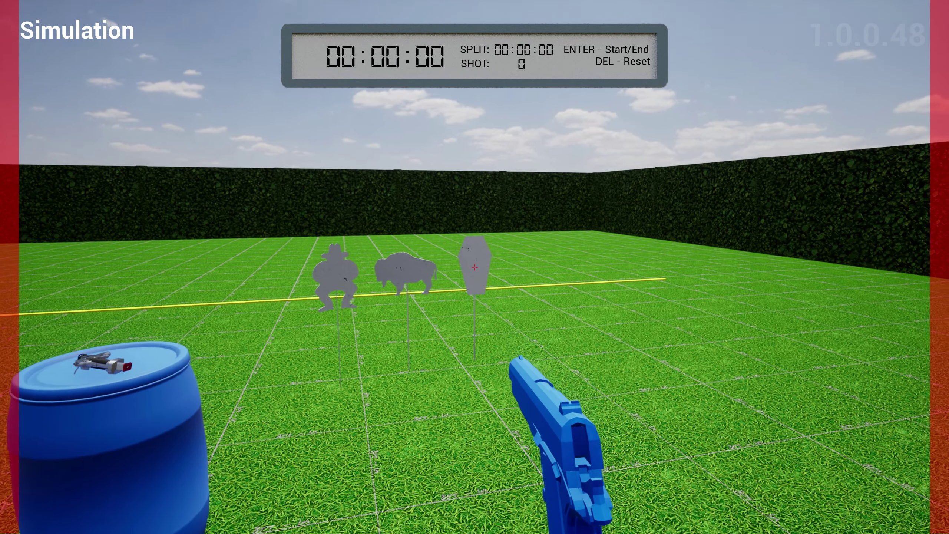
pyautogui.press('Tab')
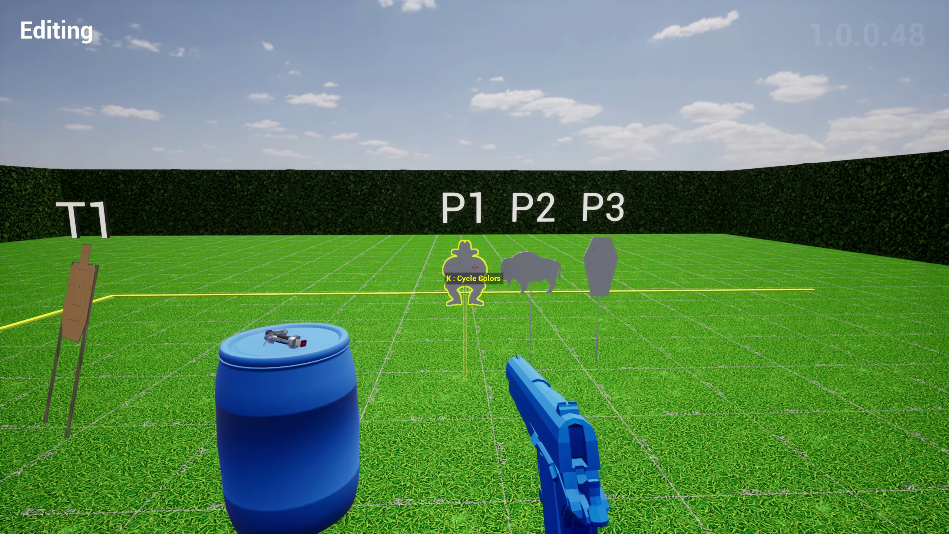
# Cycle the steel plate colors, making the cowboy black and the buffalo and coffin dark red
pyautogui.press('k')
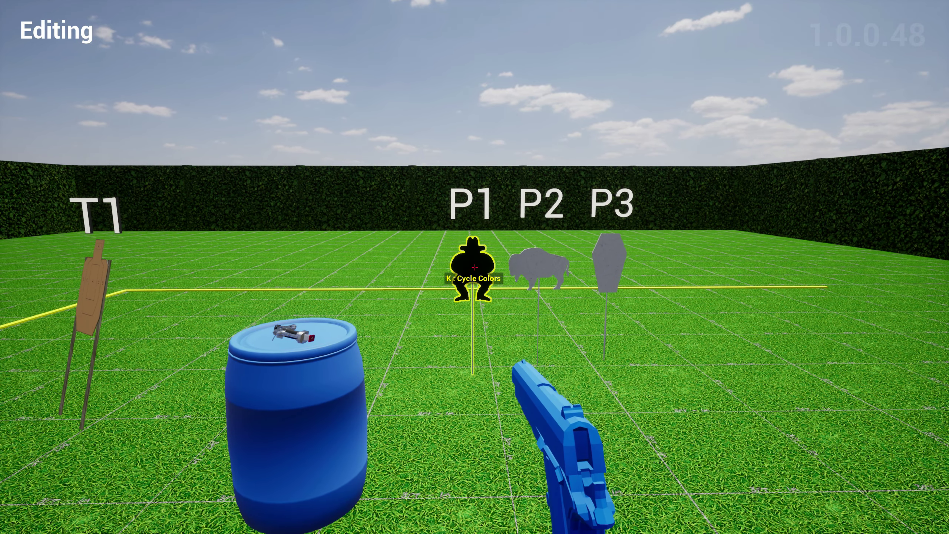
pyautogui.press('k')
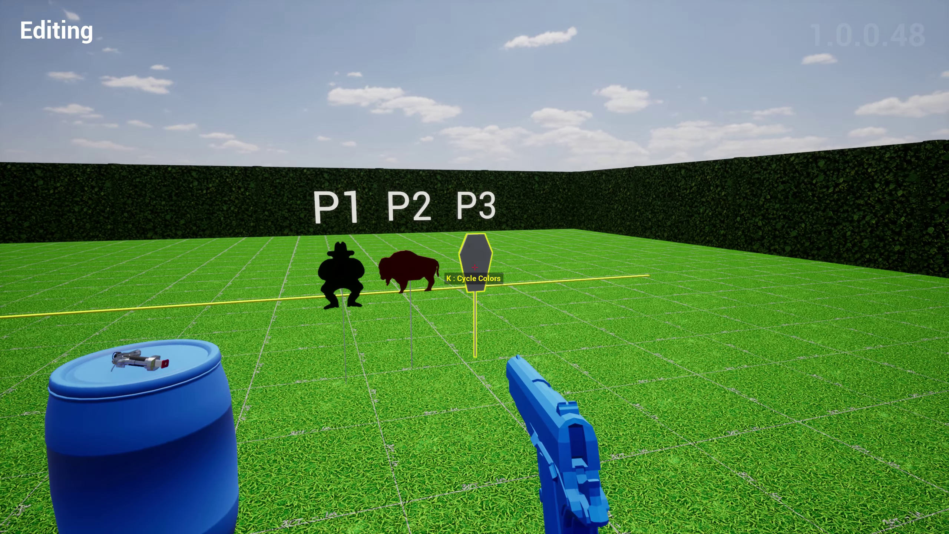
pyautogui.press('k')
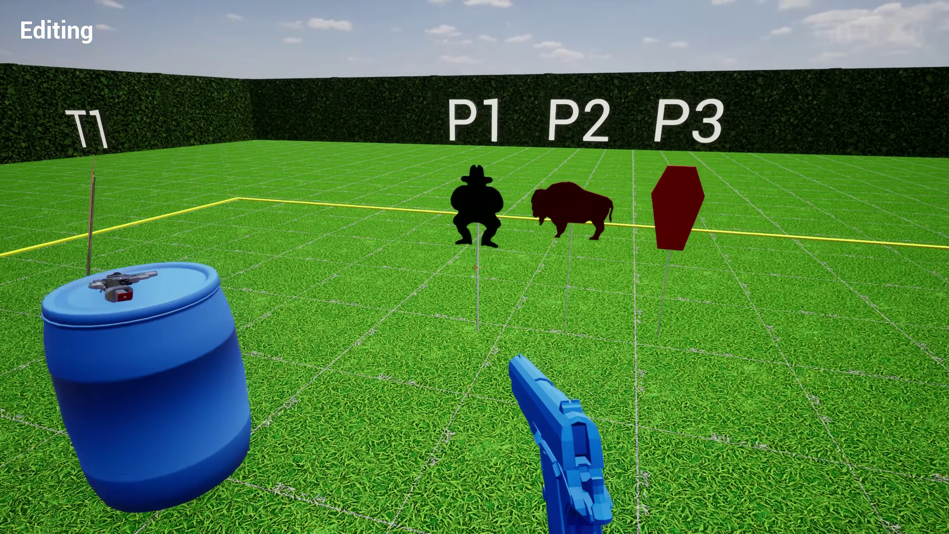
pyautogui.press('s')
pyautogui.press('a')
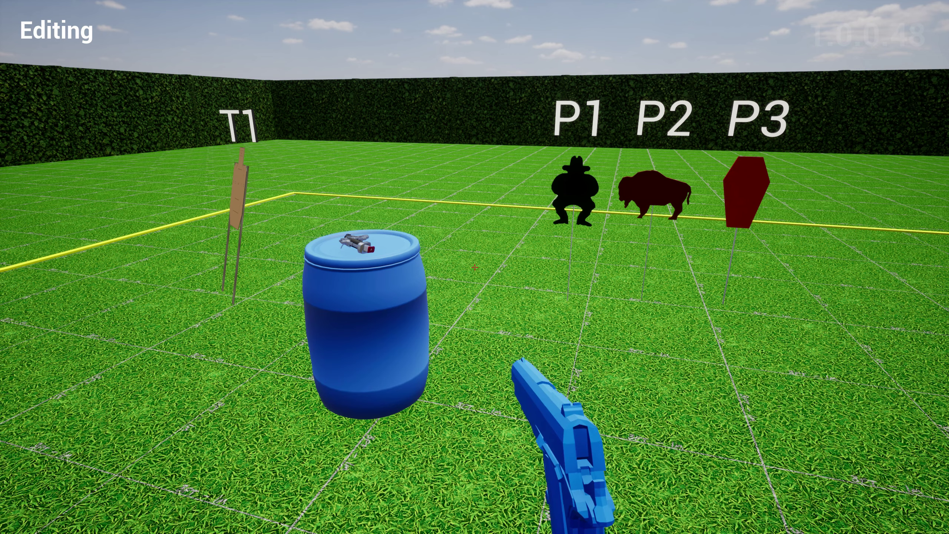
# View the settings and the feedback submission form, and cancel both without sending anything
pyautogui.press('Escape')
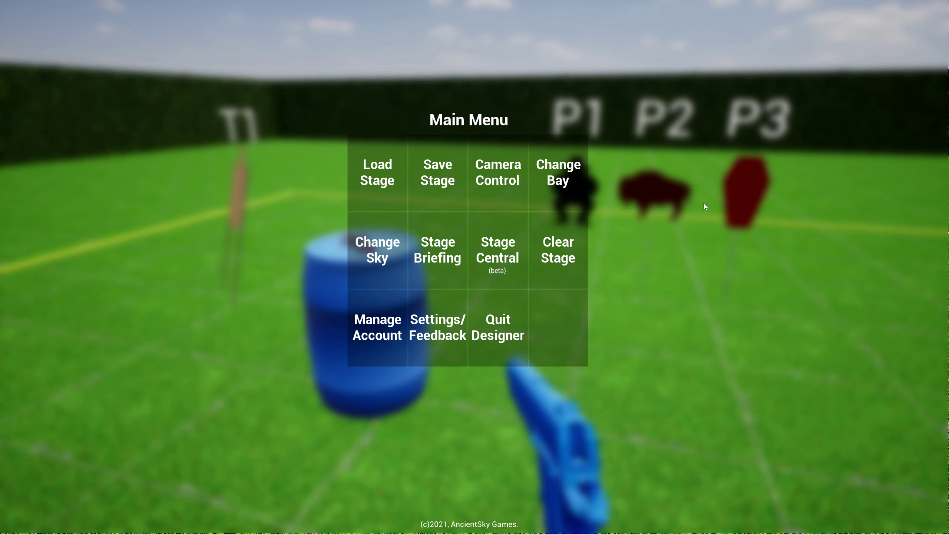
pyautogui.click(433, 336)
pyautogui.click(478, 372)
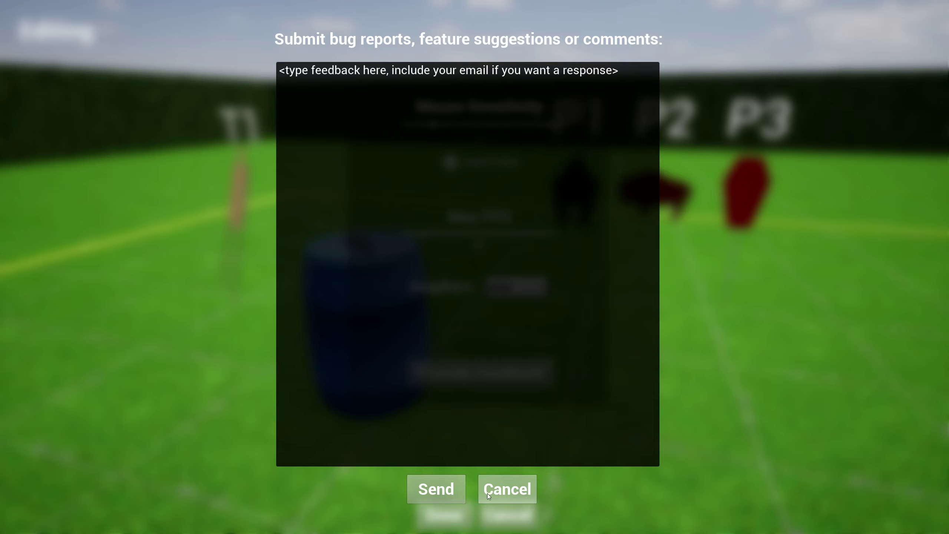
pyautogui.click(497, 491)
pyautogui.click(502, 514)
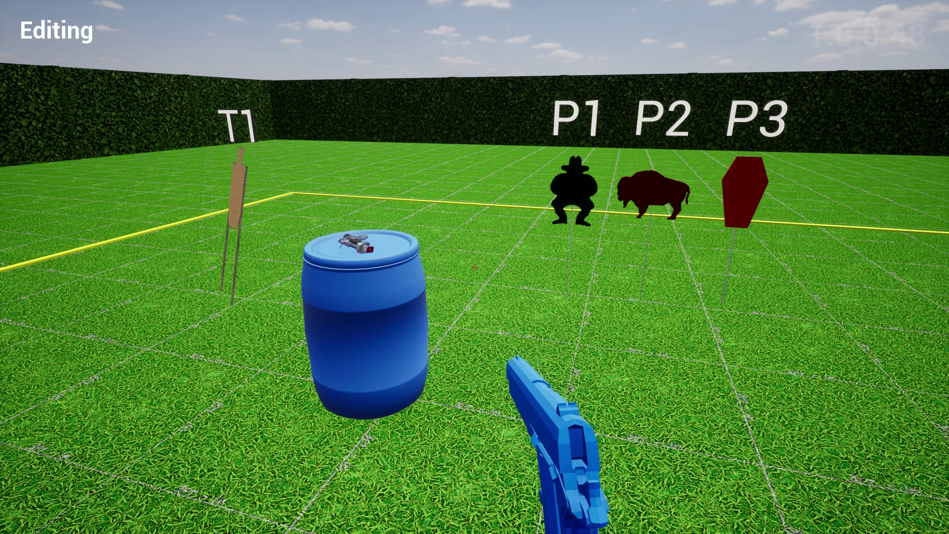